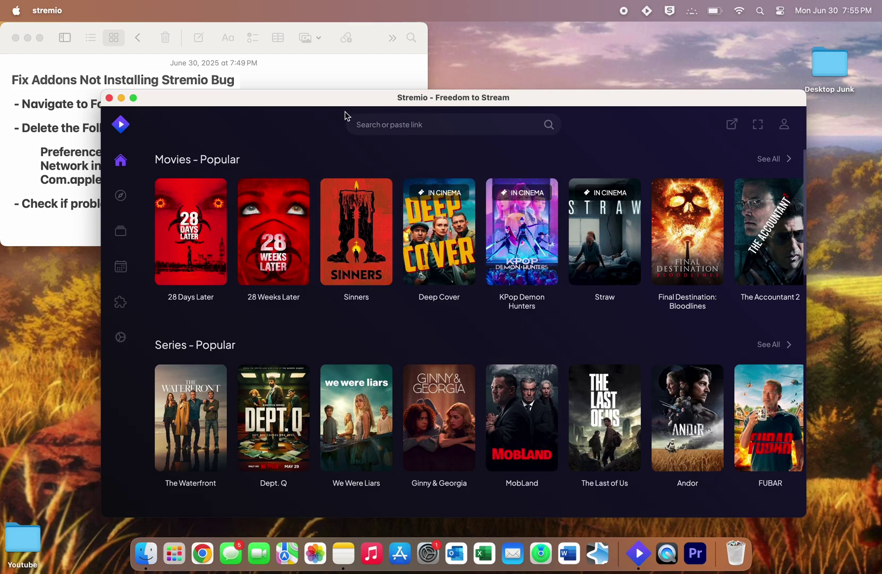
Bring the fix-steps note forward and open /Library through Spotlight
left_click(310, 78)
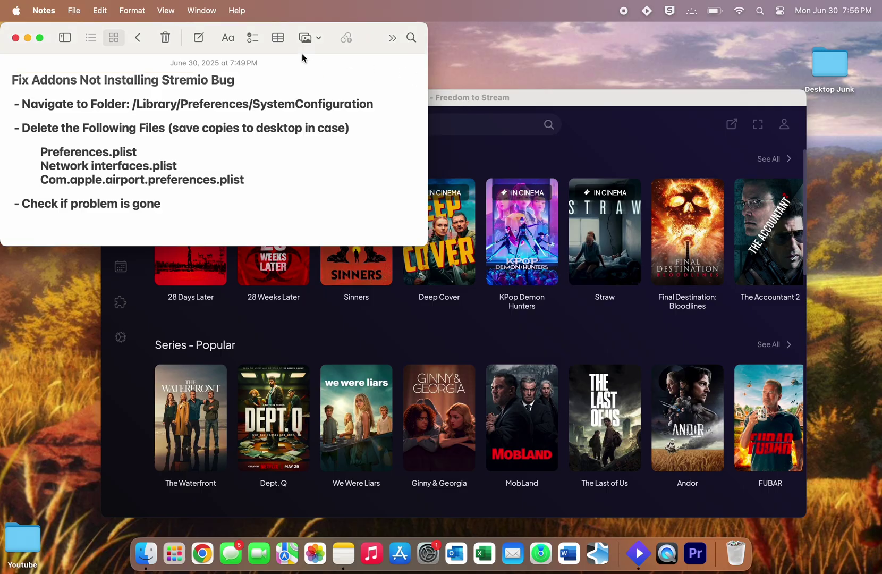
key("super+space")
type("/library")
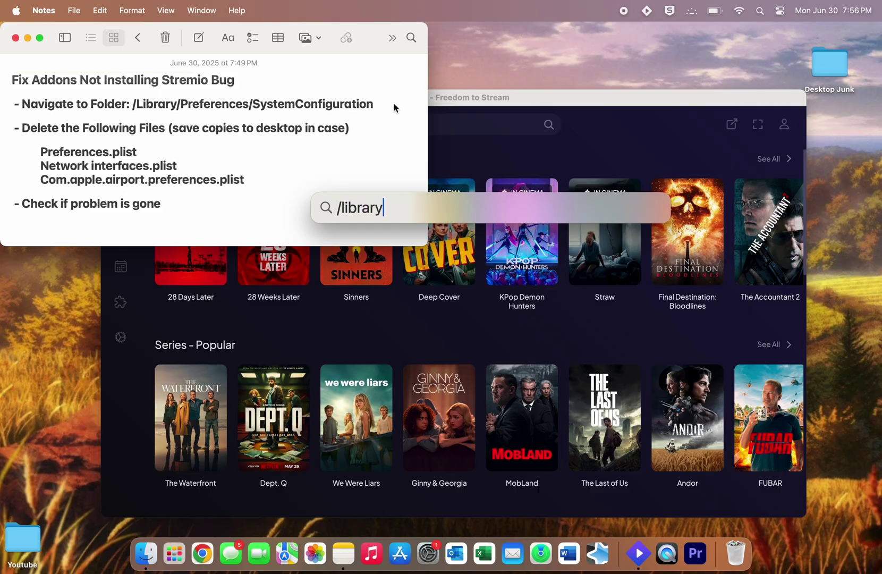
left_click(375, 357)
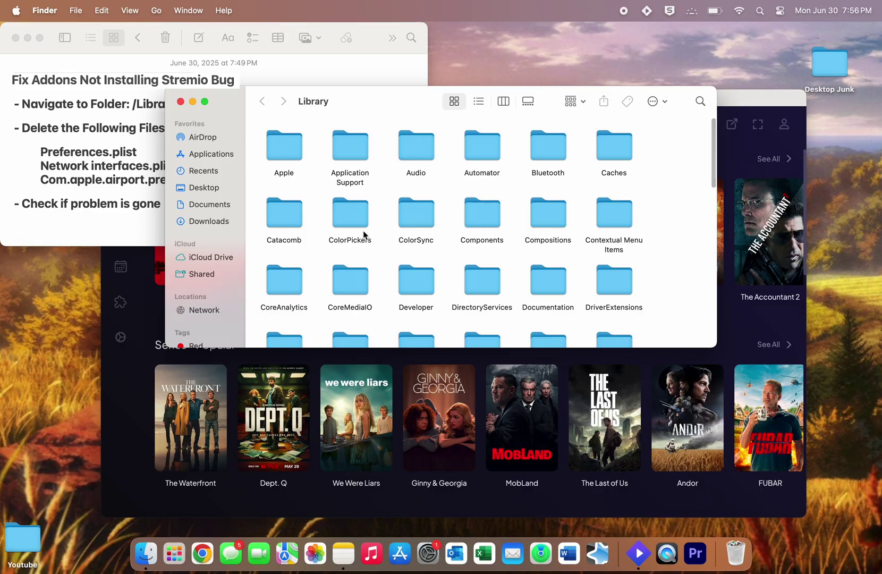
scroll(364, 235, "down", 3)
scroll(364, 235, "down", 5)
scroll(363, 235, "down", 3)
scroll(363, 234, "down", 3)
scroll(363, 234, "up", 2)
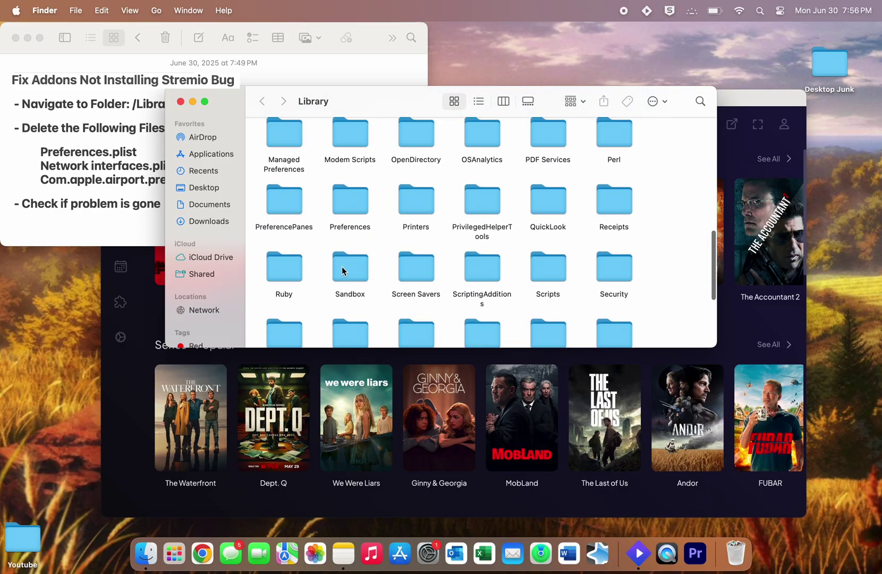
Open Preferences, then SystemConfiguration, and place the Finder window beside the notes
double_click(352, 202)
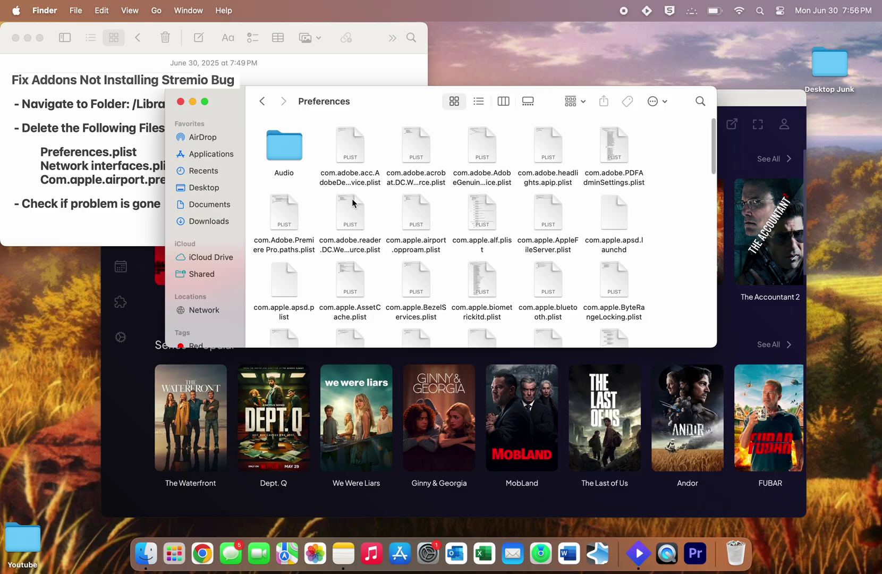
scroll(659, 210, "down", 3)
scroll(658, 210, "down", 5)
scroll(659, 210, "down", 3)
scroll(658, 210, "down", 3)
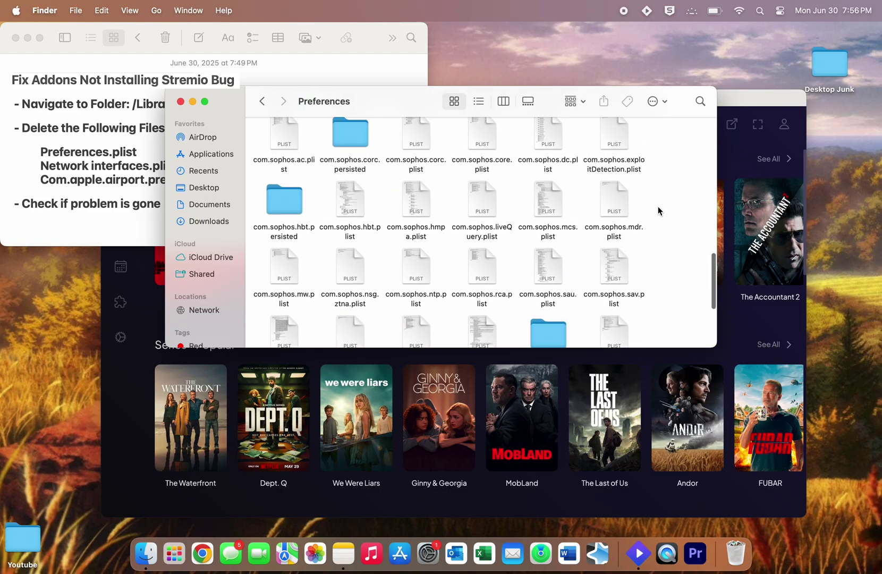
scroll(658, 210, "down", 3)
scroll(658, 209, "down", 2)
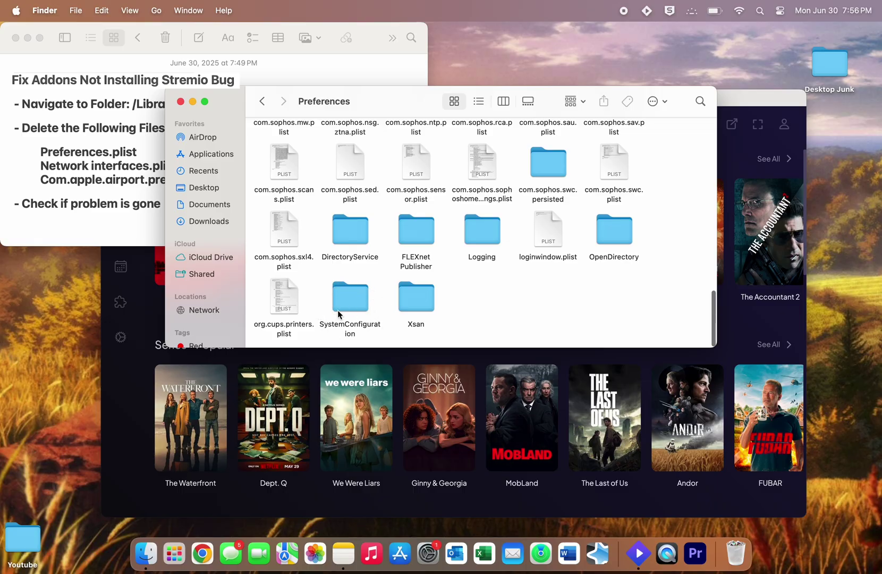
double_click(359, 310)
mouse_move(405, 99)
left_mouse_down()
mouse_move(511, 152)
mouse_move(501, 159)
left_mouse_up()
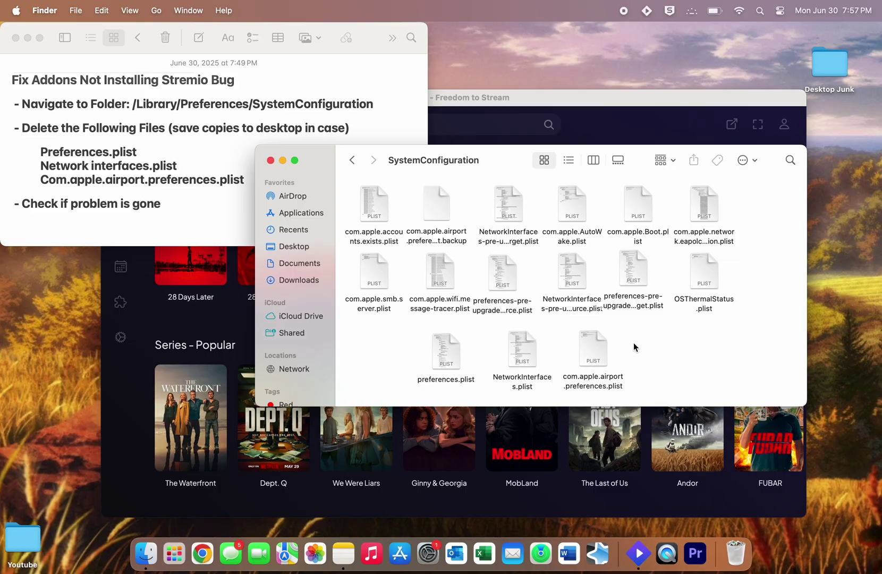
Copy preferences.plist, NetworkInterfaces.plist and com.apple.airport.preferences.plist to the desktop as backups
left_click_drag(645, 346, 417, 350)
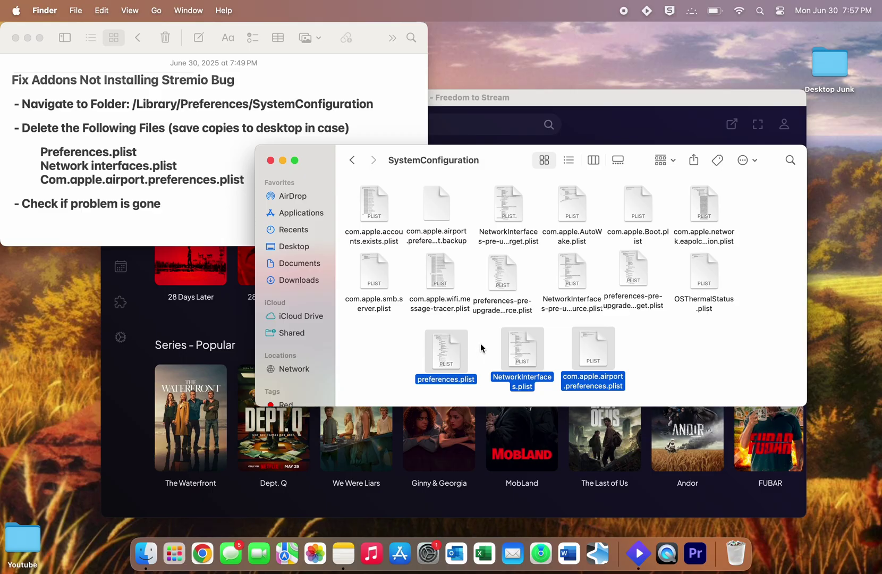
left_click_drag(448, 361, 34, 367)
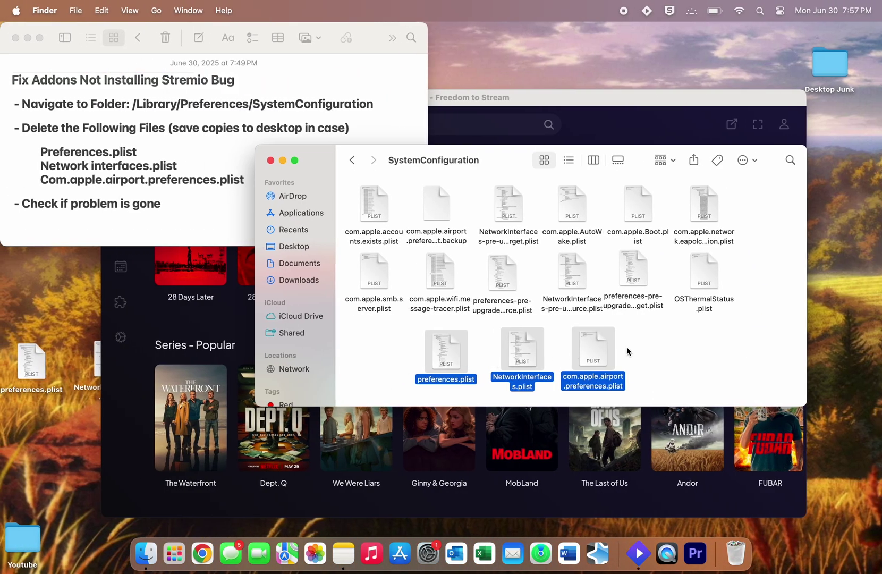
Move the three network plist files to the Trash, authorising with the admin password
left_click_drag(534, 342, 740, 554)
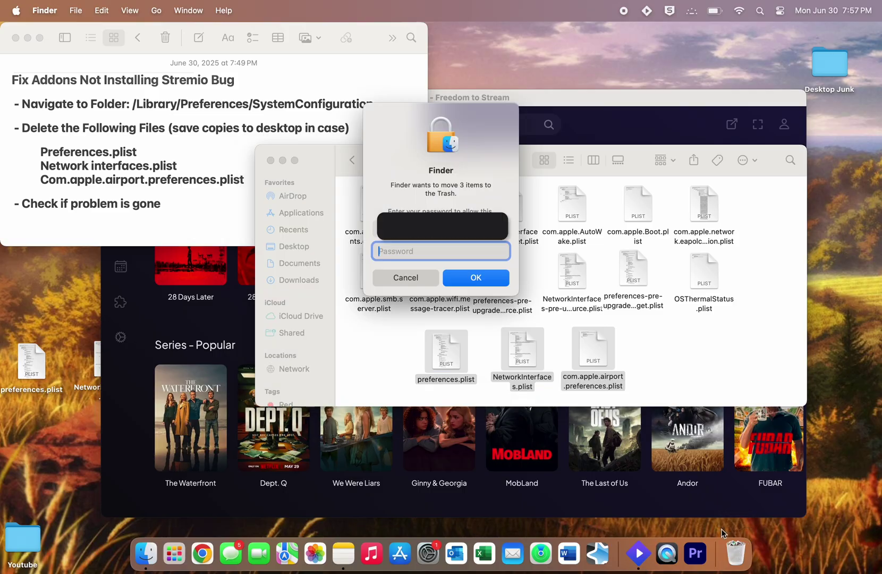
type("•••••")
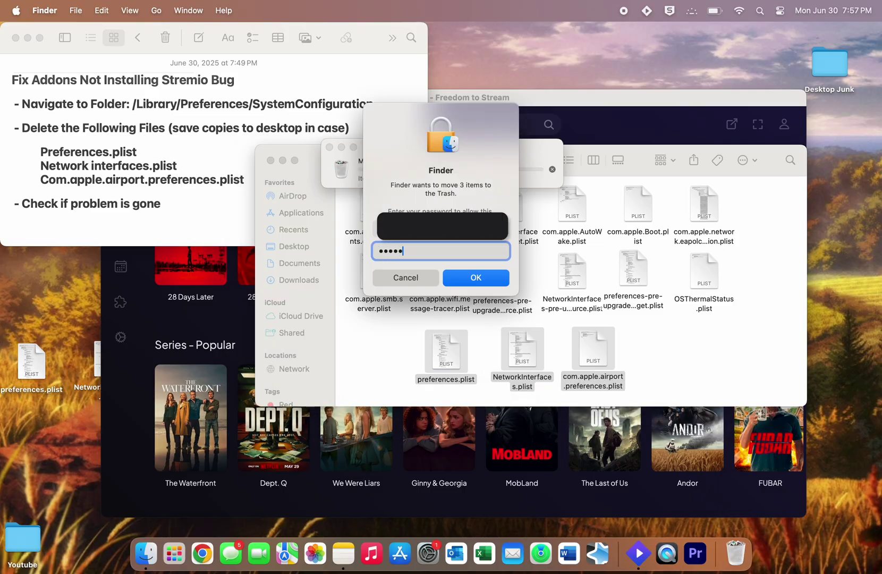
left_click(469, 276)
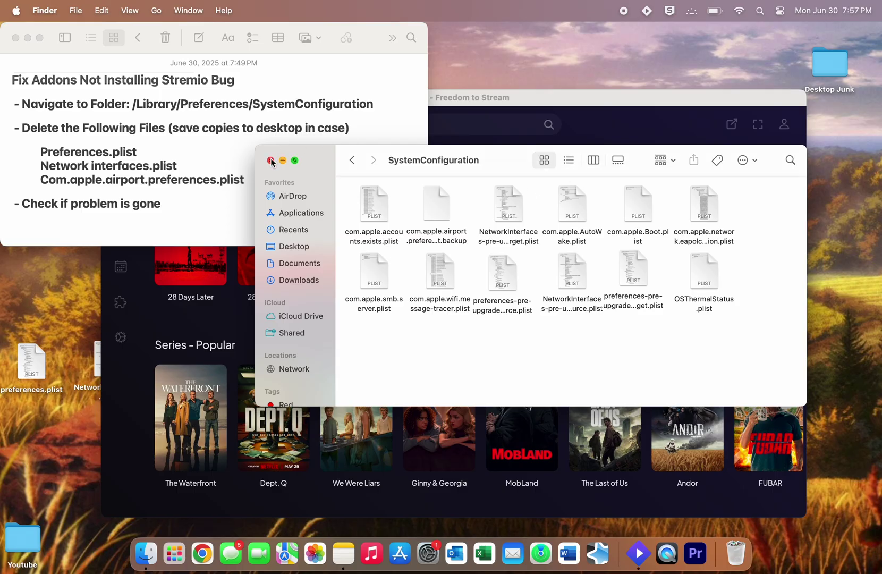
Choose Restart… from the Apple menu to bring up the restart confirmation
left_click(15, 9)
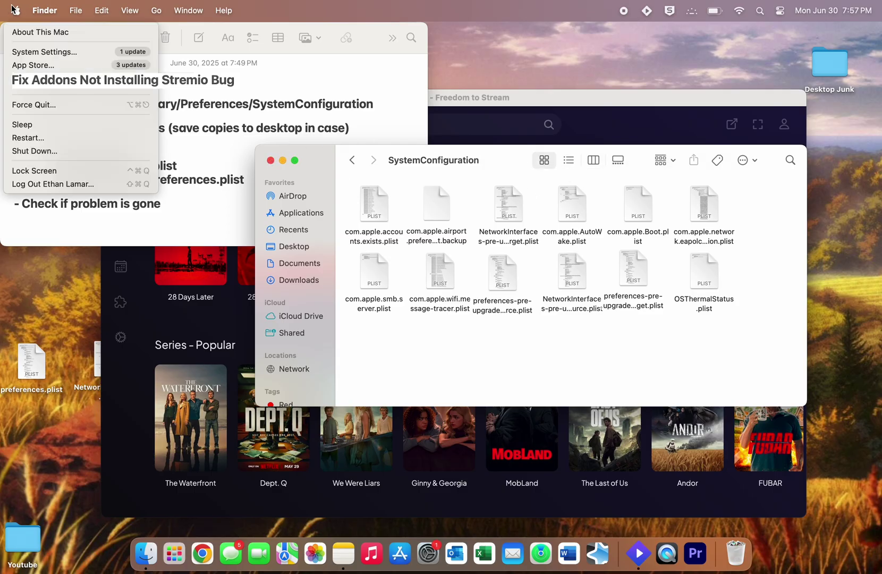
left_click(29, 143)
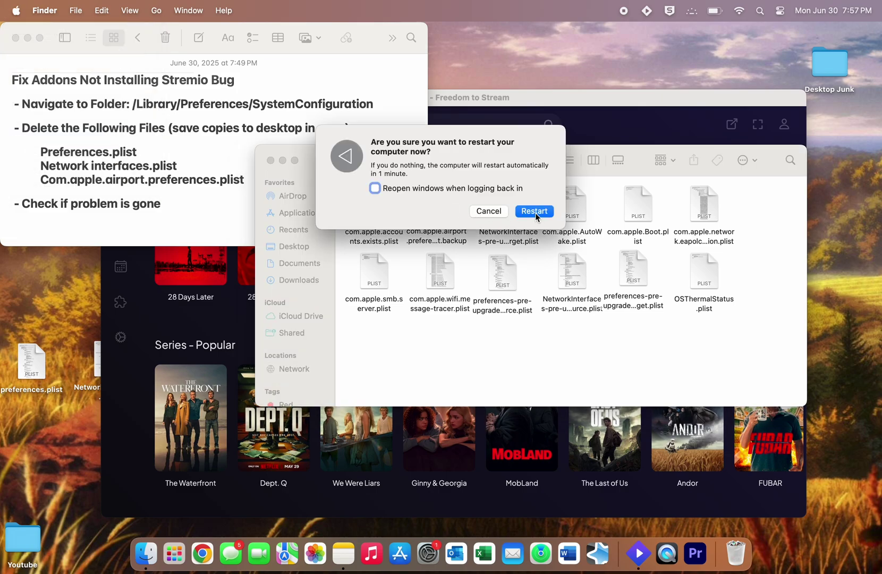